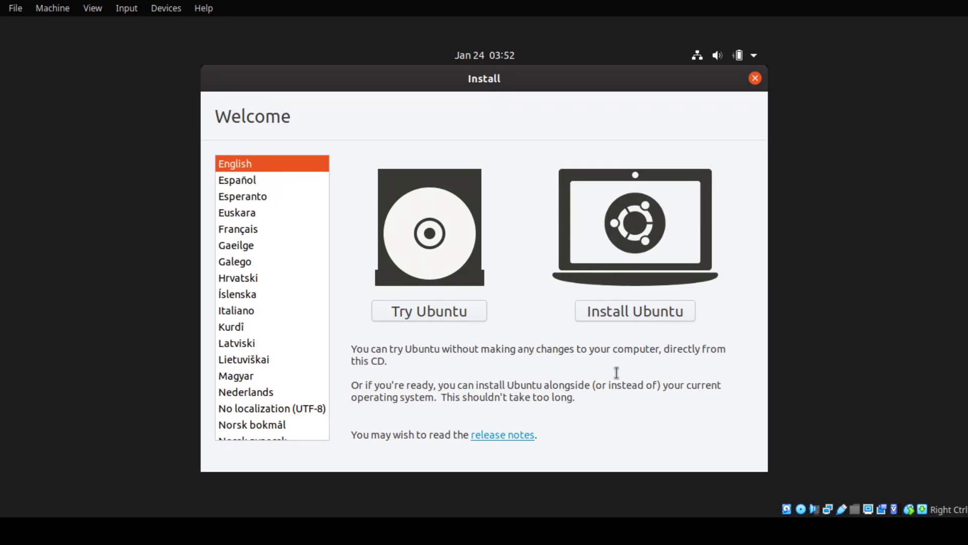
# Keep English as the installer language and start installing Ubuntu
pyautogui.click(643, 313)
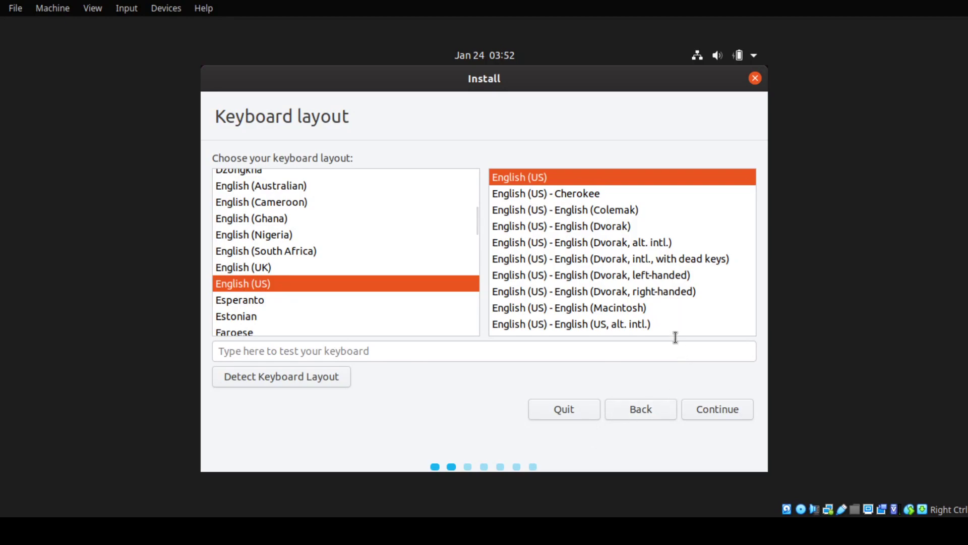
# Accept the English (US) keyboard layout and continue
pyautogui.click(722, 409)
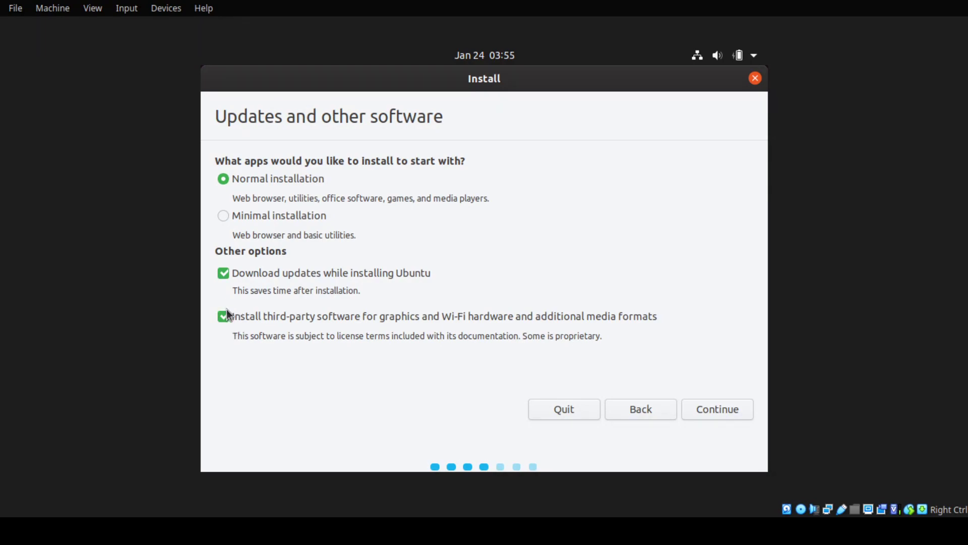
# Accept the update choices, choose Erase disk and install, and confirm writing changes to sda
pyautogui.click(728, 408)
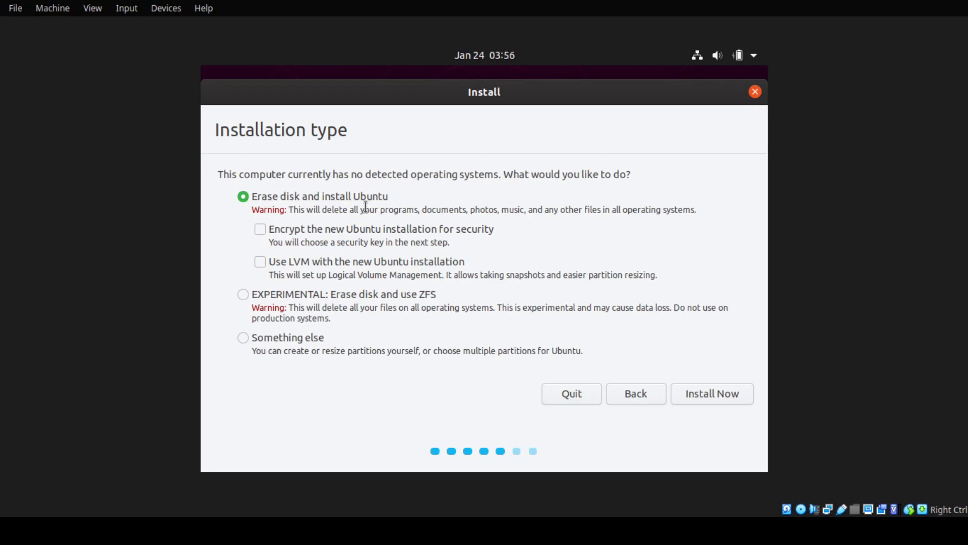
pyautogui.click(699, 392)
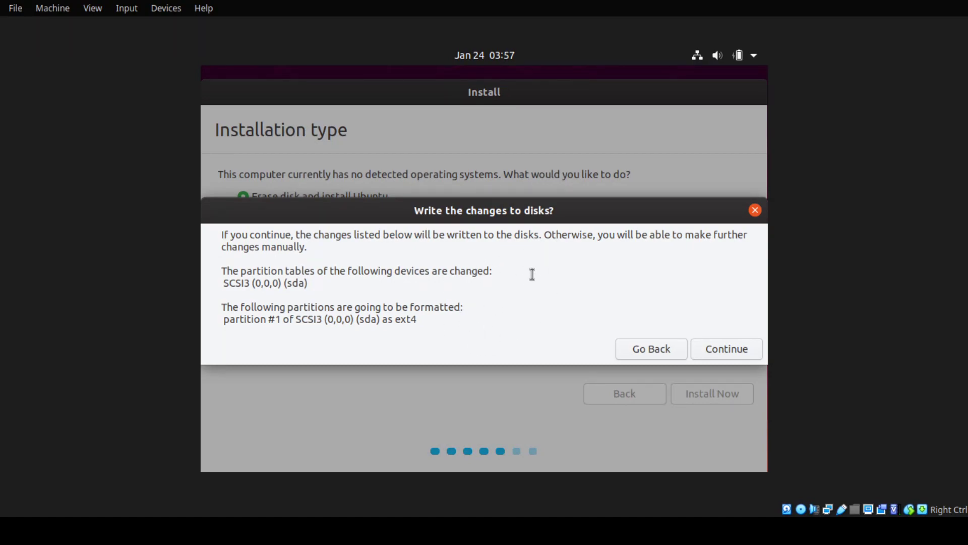
pyautogui.click(747, 355)
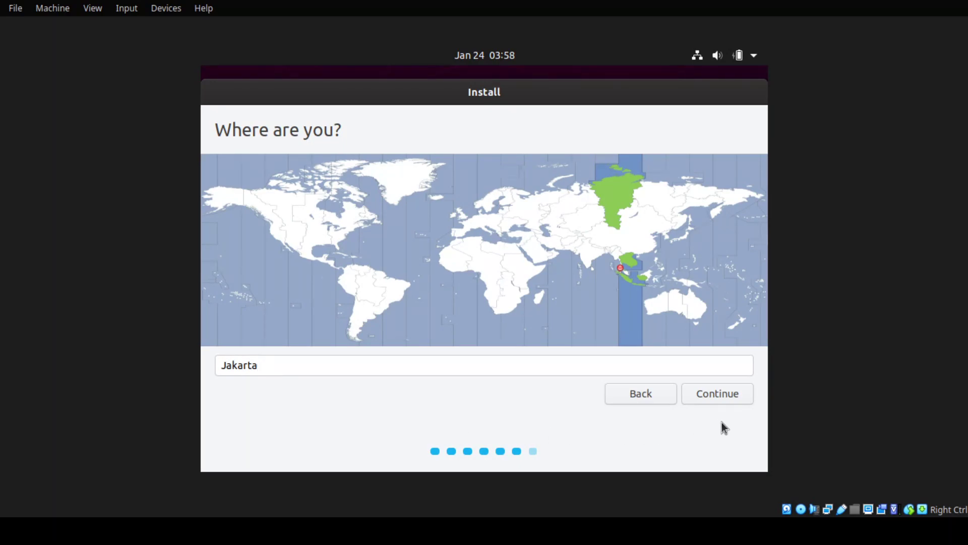
# Confirm Jakarta as the location and continue
pyautogui.click(730, 394)
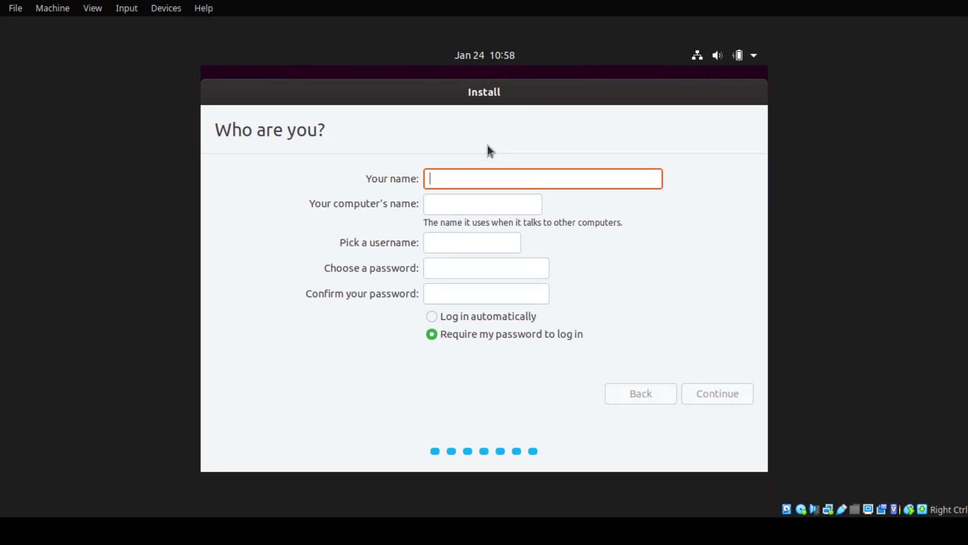
# Enter your name, shorten the computer name to 'belajar', and set username 'belajaridn'
pyautogui.write('I')
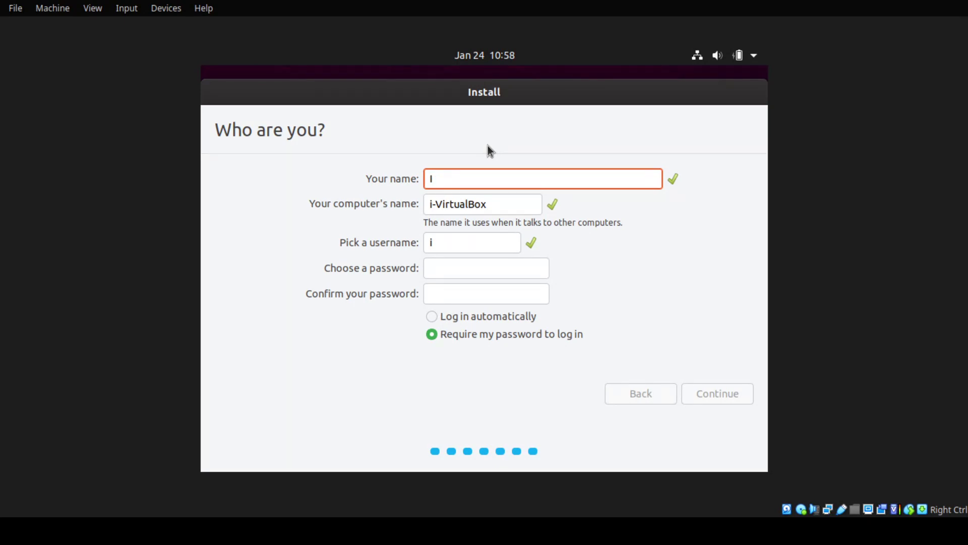
pyautogui.write('ndonesia ')
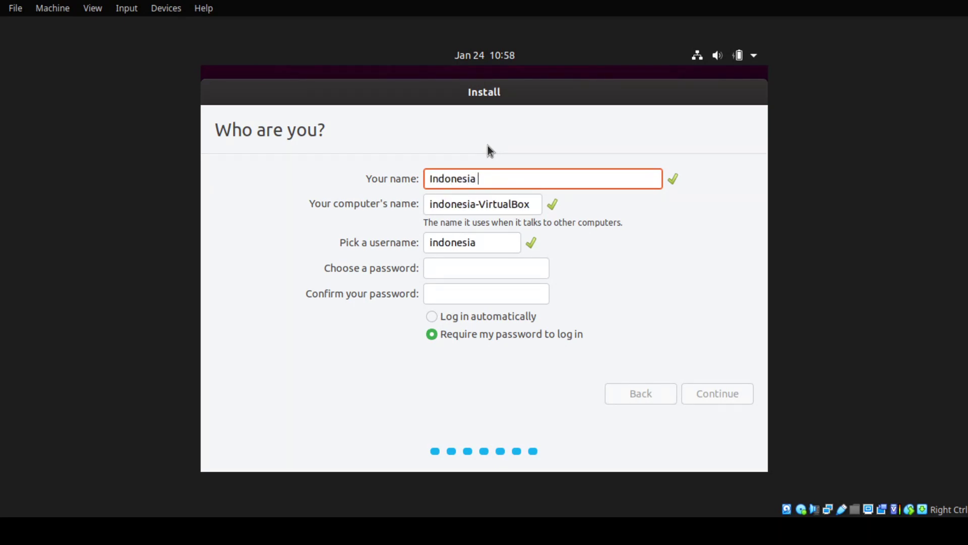
pyautogui.write('Belajar')
pyautogui.moveTo(486, 205); pyautogui.dragTo(532, 205)
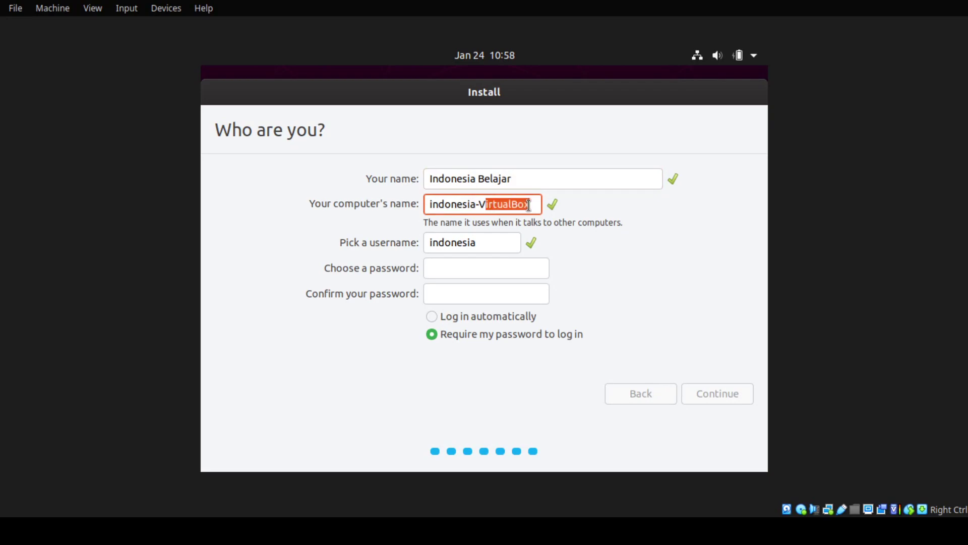
pyautogui.press('BackSpace')
pyautogui.press('BackSpace')
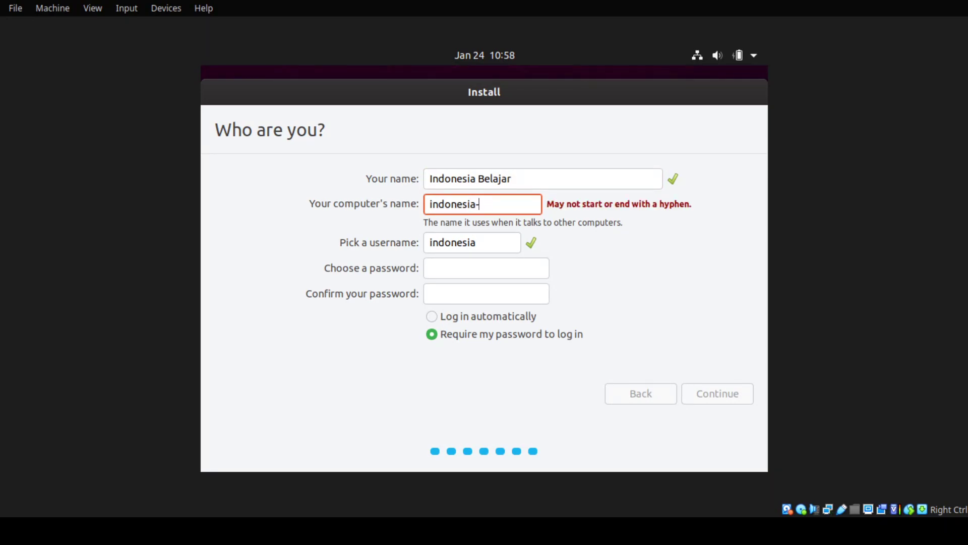
pyautogui.write('belajar')
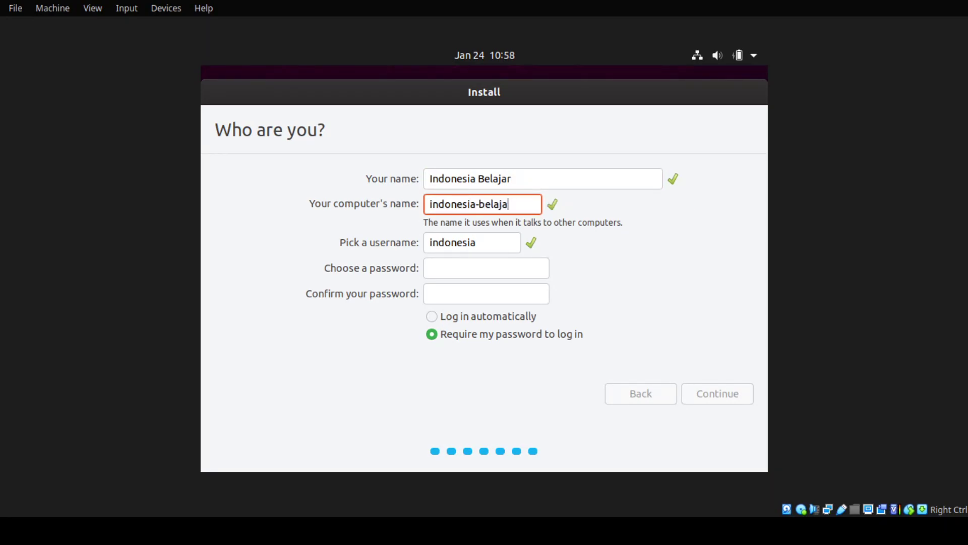
pyautogui.doubleClick(455, 244)
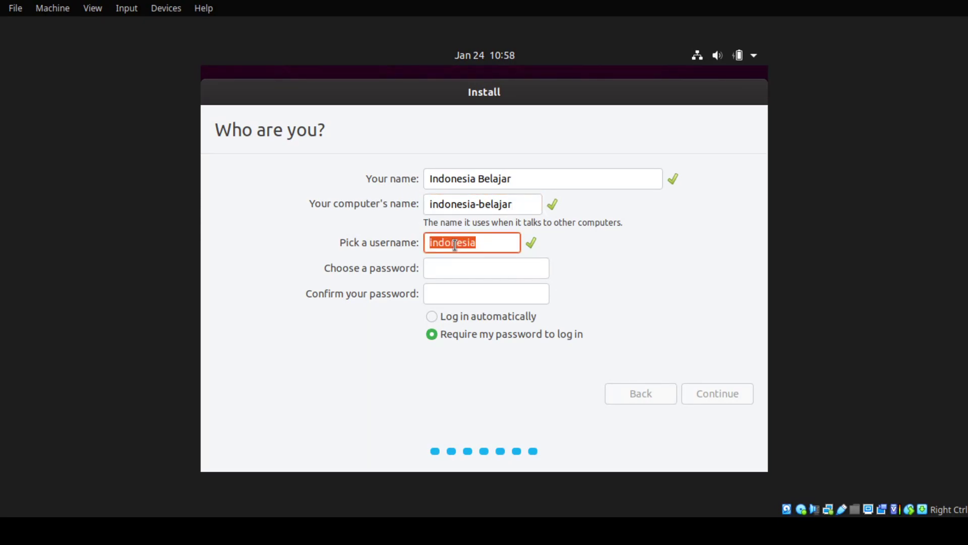
pyautogui.write('belajaridn')
# Enter and confirm a longer account password, then submit to start the installation
pyautogui.click(438, 267)
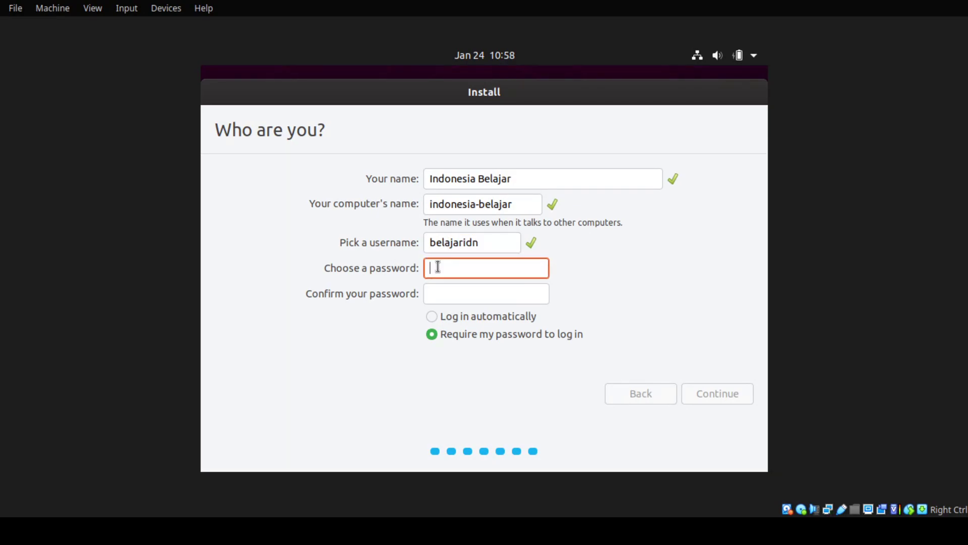
pyautogui.write('*****')
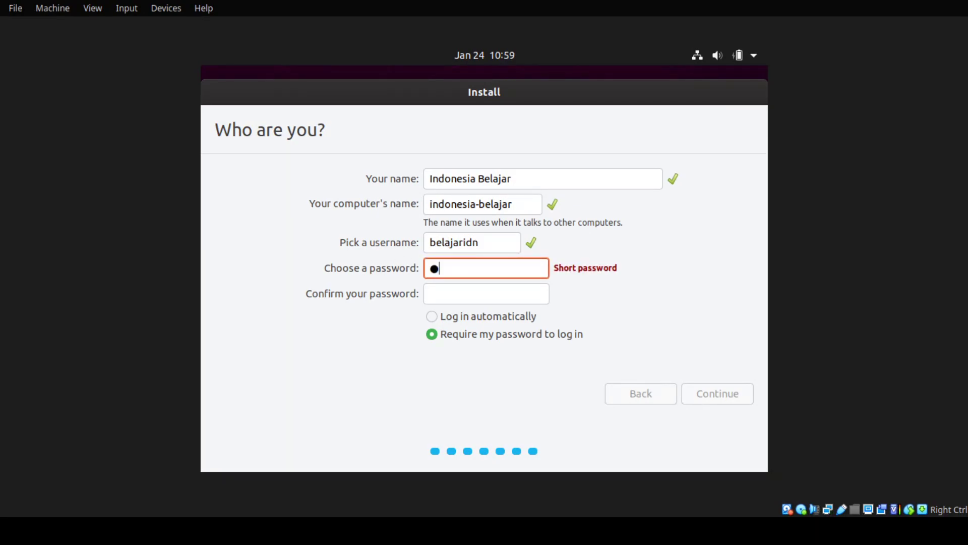
pyautogui.click(457, 300)
pyautogui.write('*****')
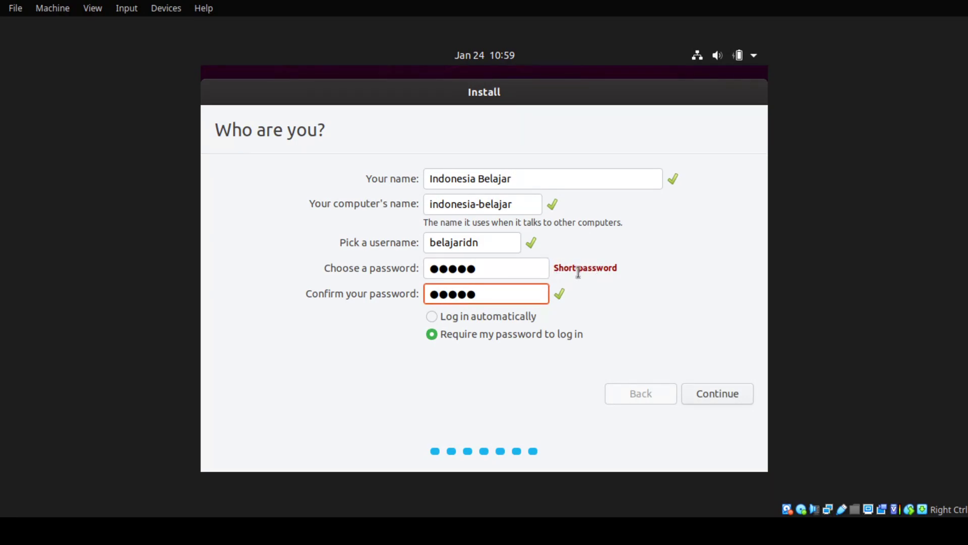
pyautogui.click(528, 273)
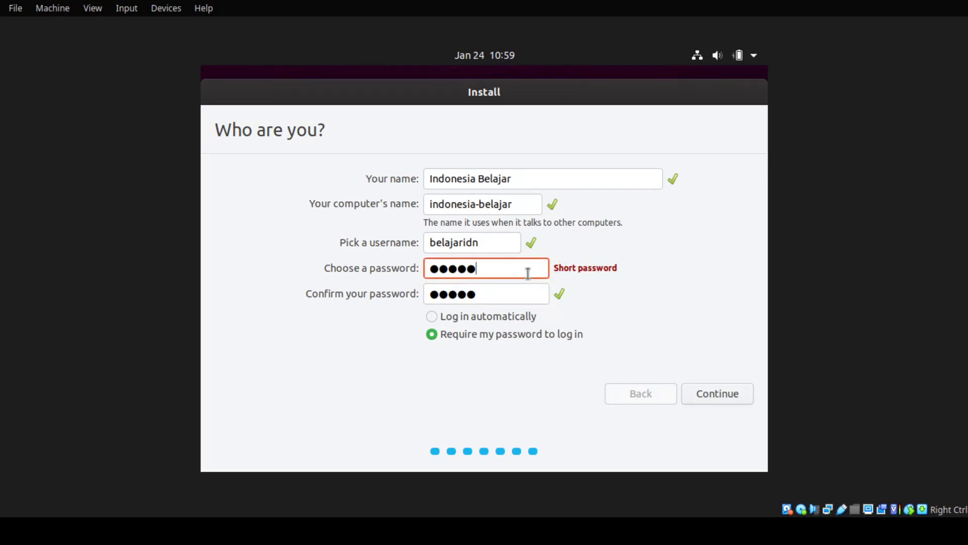
pyautogui.write('***')
pyautogui.click(512, 290)
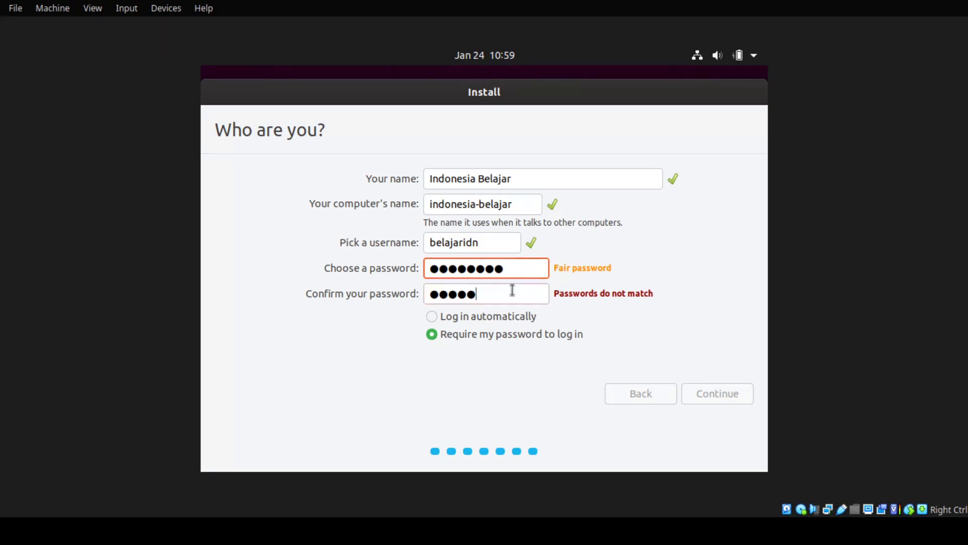
pyautogui.write('***')
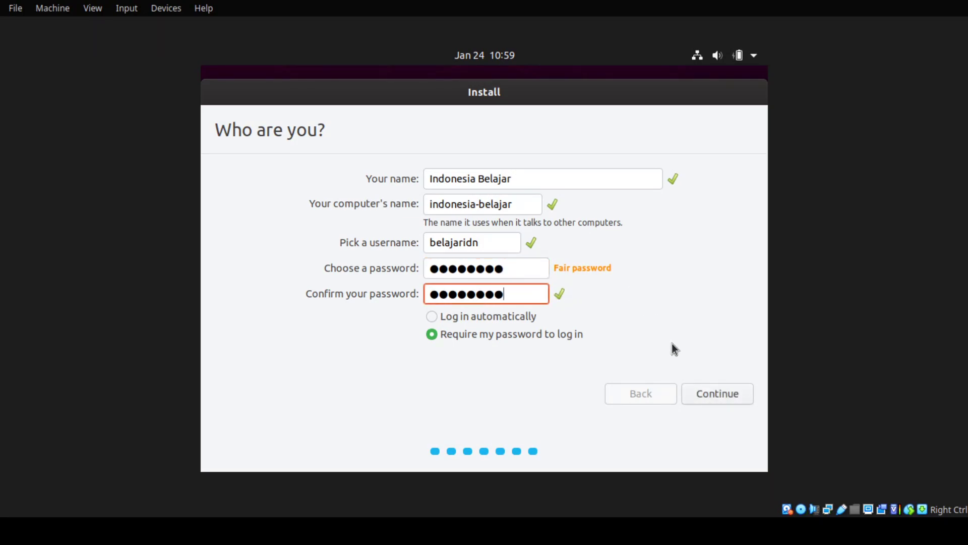
pyautogui.click(712, 392)
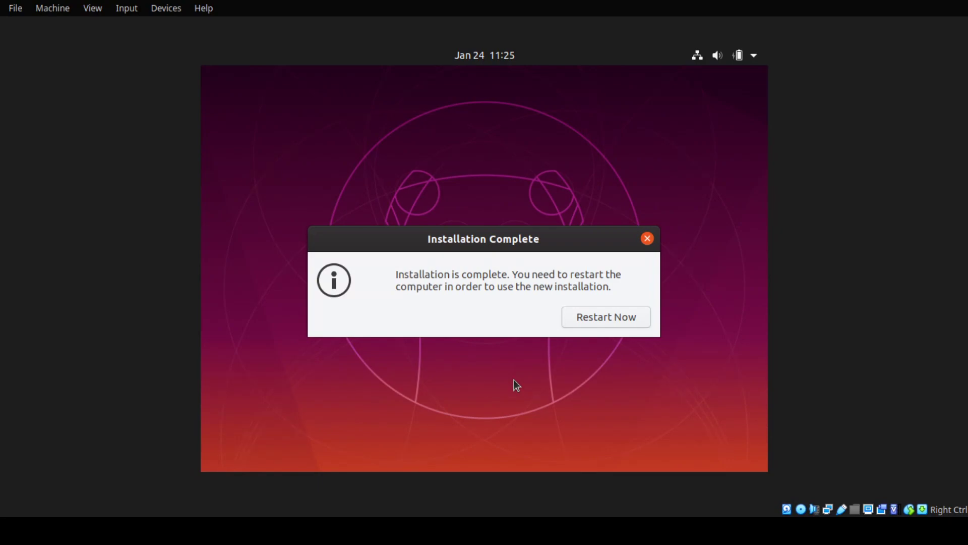
# Choose Restart Now in the Installation Complete dialog
pyautogui.click(609, 323)
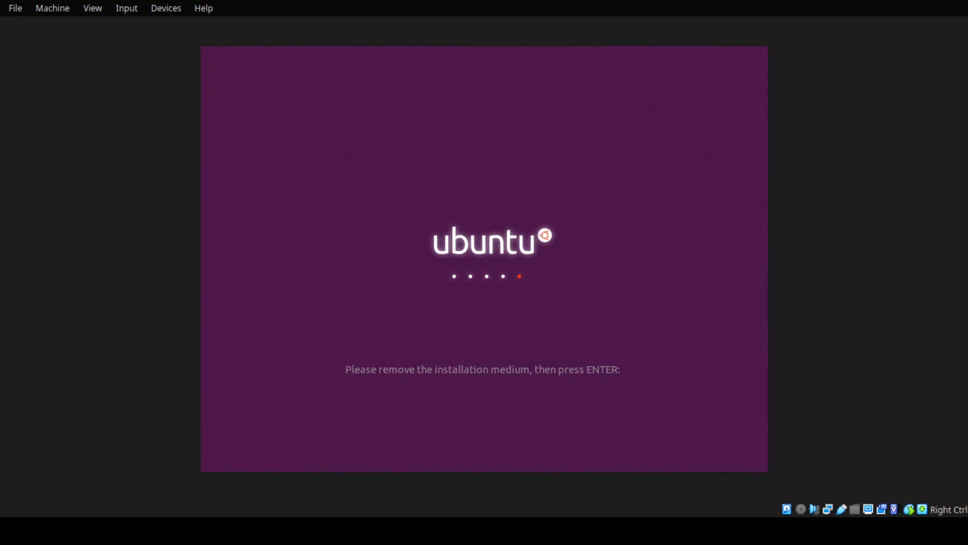
# Confirm the installation medium is removed to reboot, and dismiss the mouse-integration notice
pyautogui.press('Return')
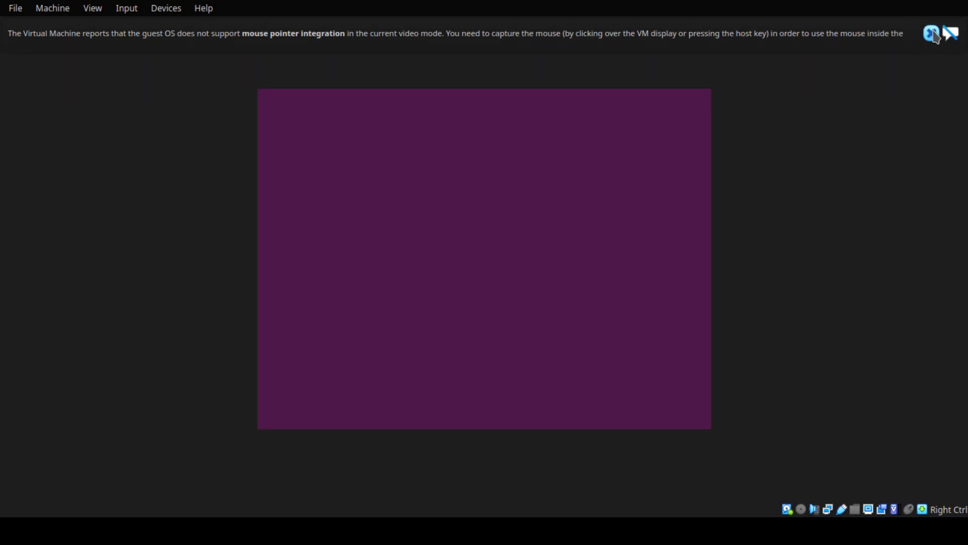
pyautogui.click(934, 35)
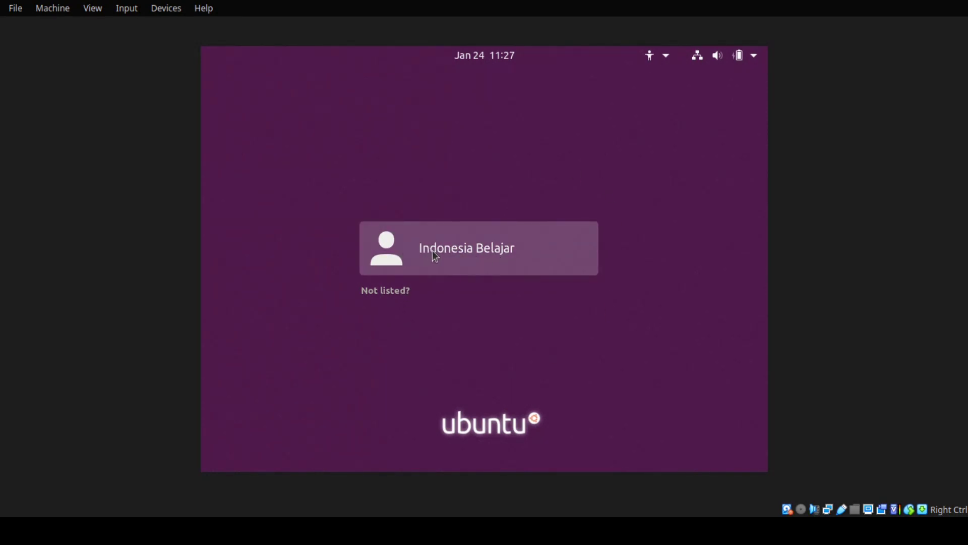
# Select the new user on the login screen and sign in with the account password
pyautogui.click(465, 255)
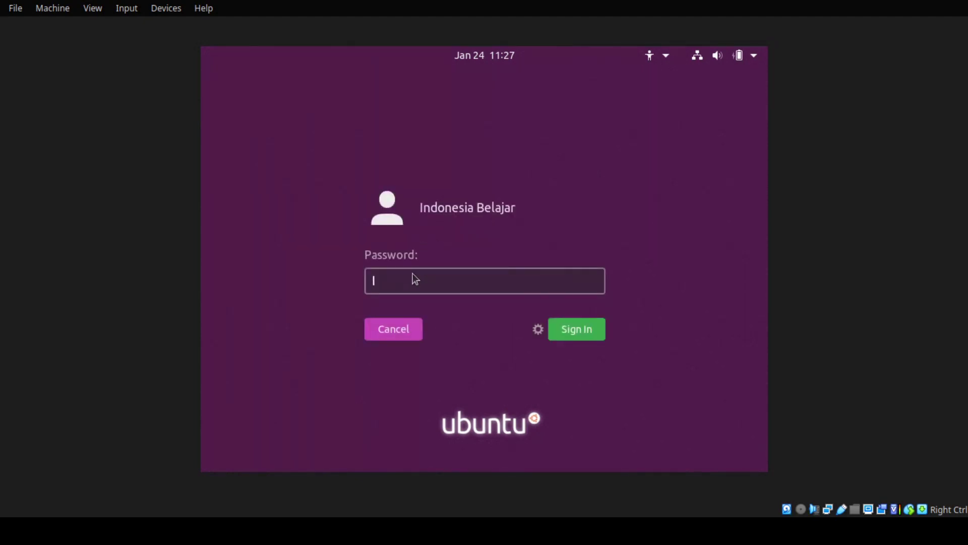
pyautogui.write('12345678')
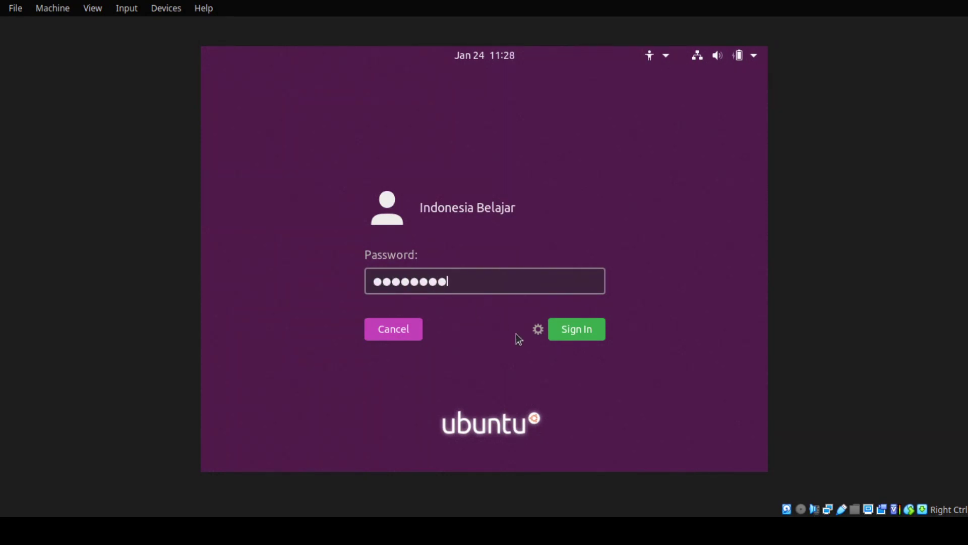
pyautogui.click(586, 335)
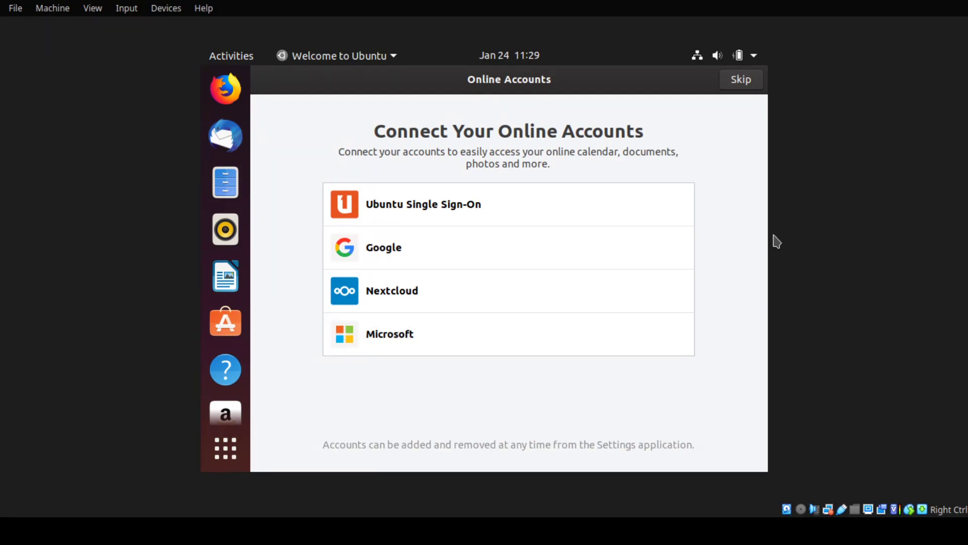
# Skip the Connect Your Online Accounts page
pyautogui.click(744, 80)
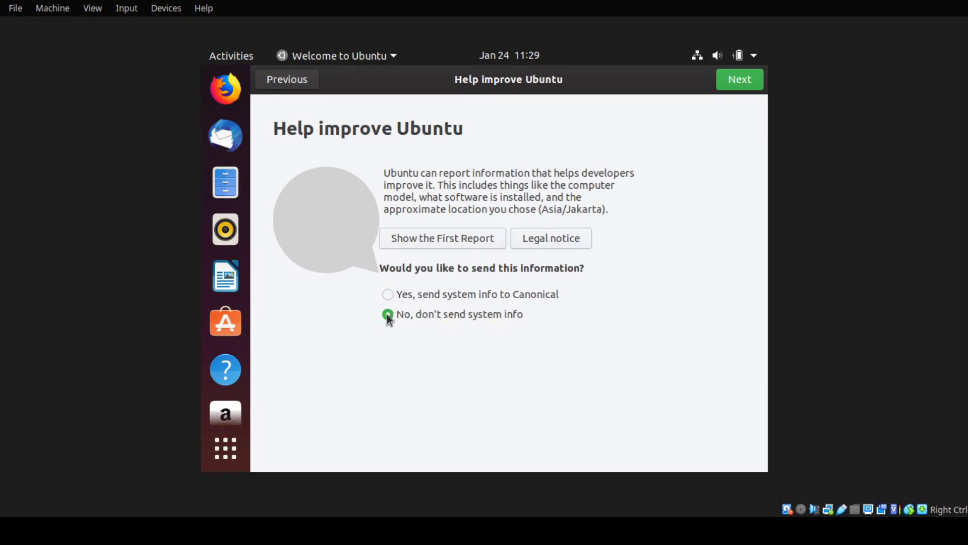
# Move past the system-info step to Ready to go and browse the next suggested apps
pyautogui.click(726, 85)
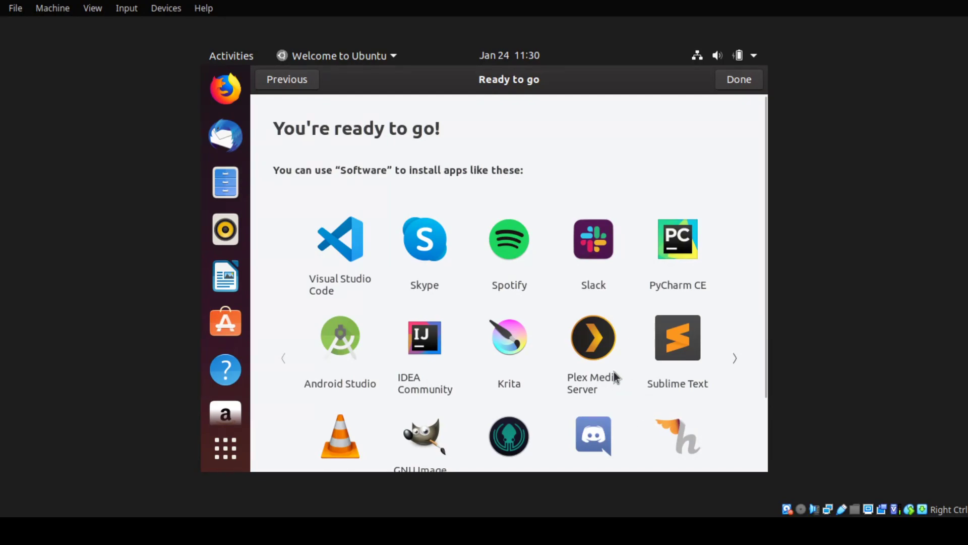
pyautogui.click(734, 355)
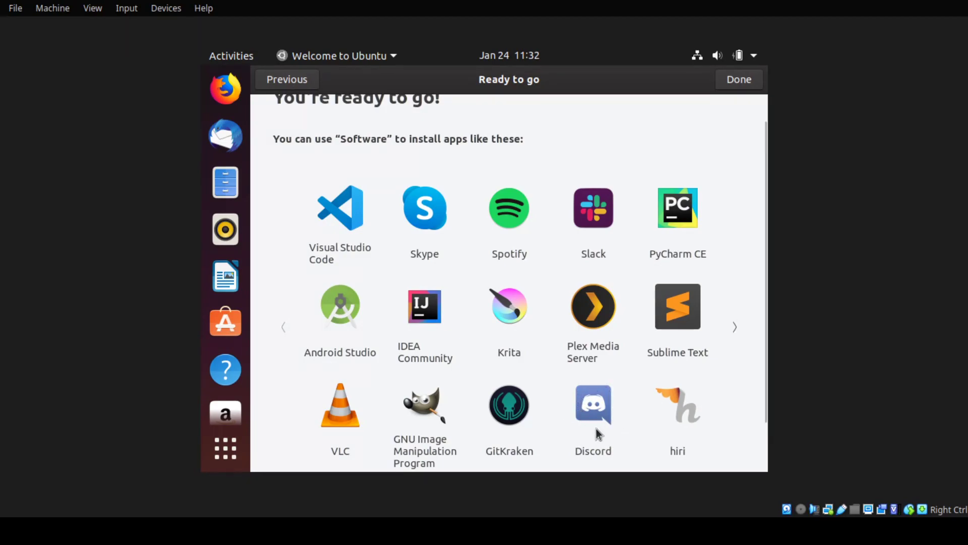
# Advance the Ready to go app carousel to the next page of suggested apps
pyautogui.click(737, 327)
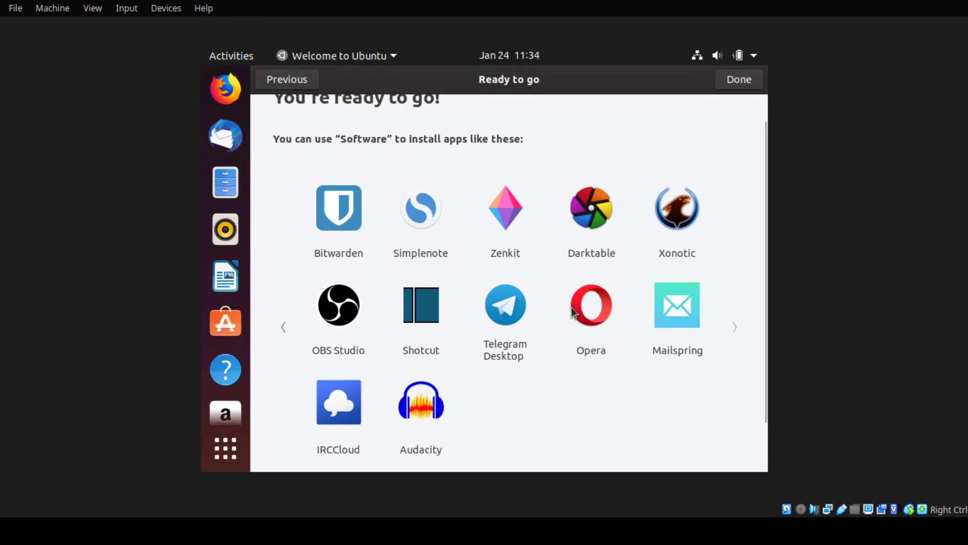
# Finish the welcome tour, postpone the 394,4 MB of updates, and select the home folder icon
pyautogui.click(737, 83)
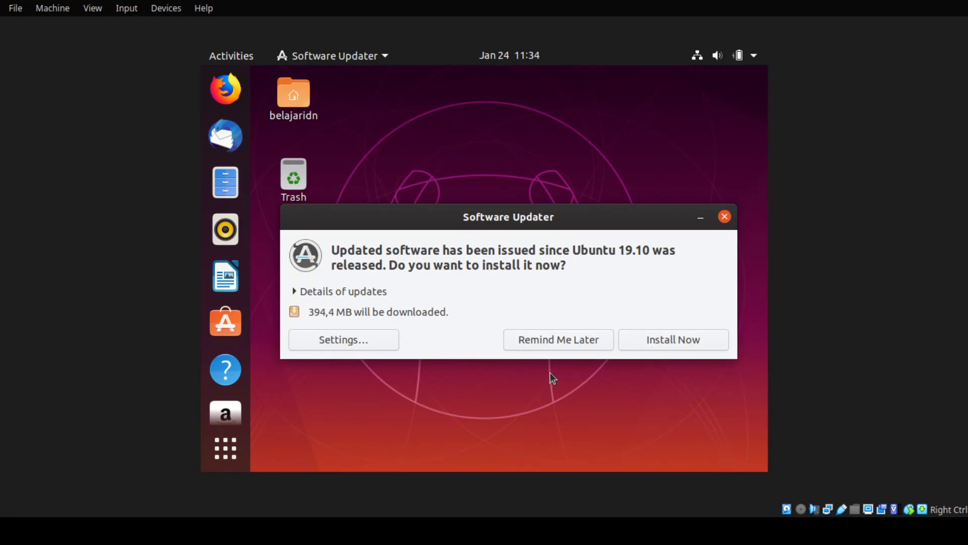
pyautogui.click(544, 338)
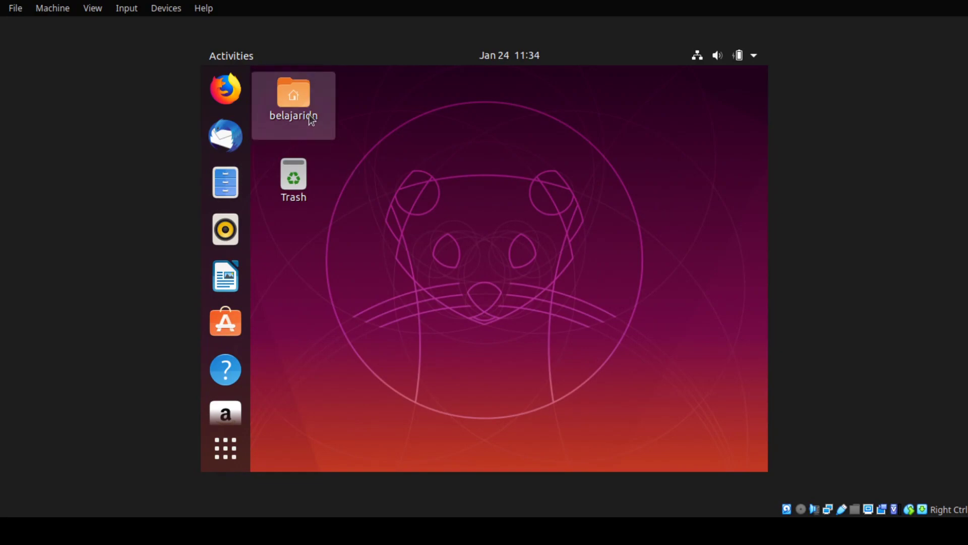
pyautogui.click(318, 129)
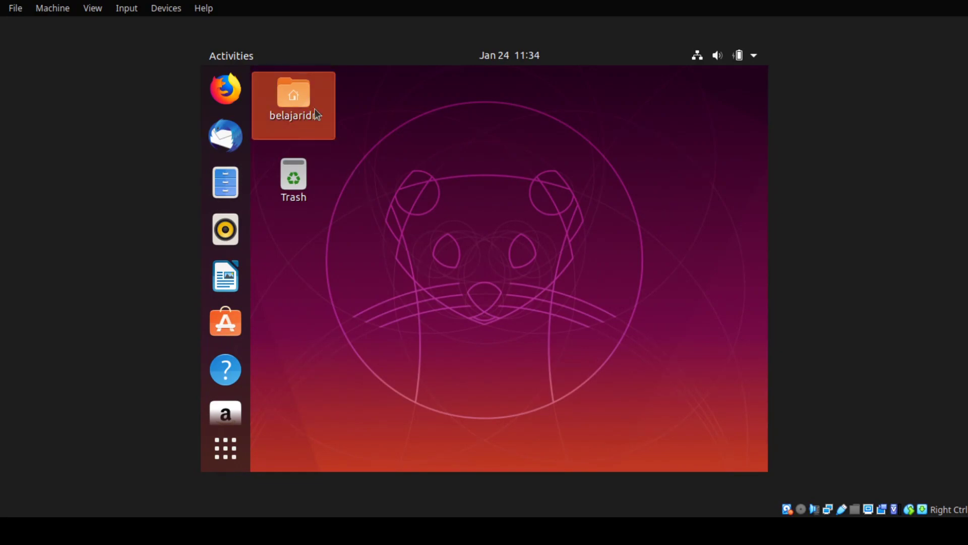
# Open the home folder in Files and browse its Desktop, Documents and Downloads folders
pyautogui.doubleClick(315, 122)
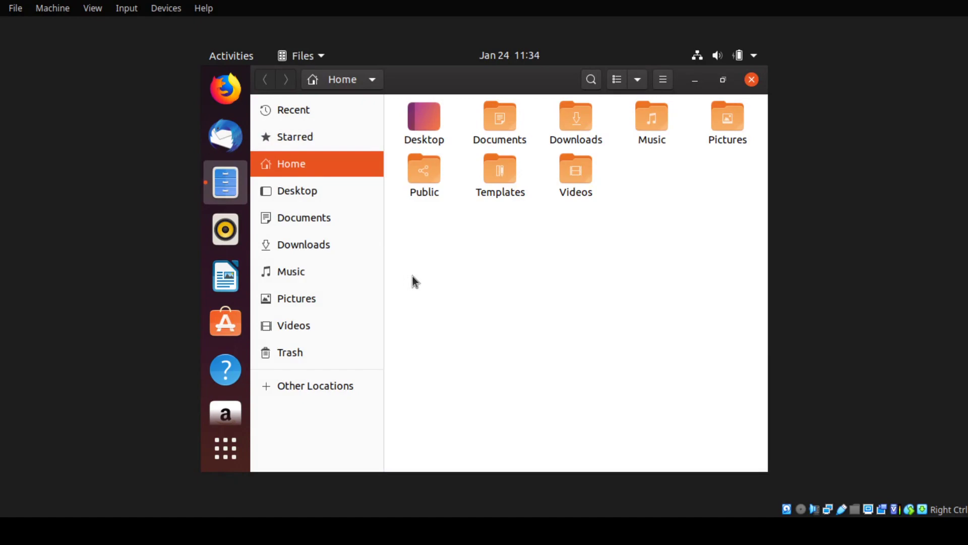
pyautogui.click(296, 188)
pyautogui.click(309, 222)
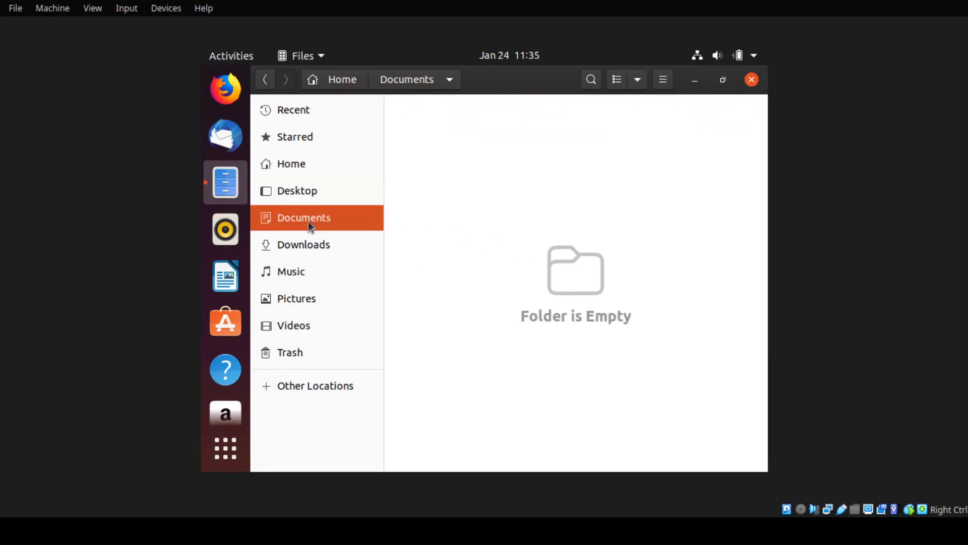
pyautogui.click(317, 247)
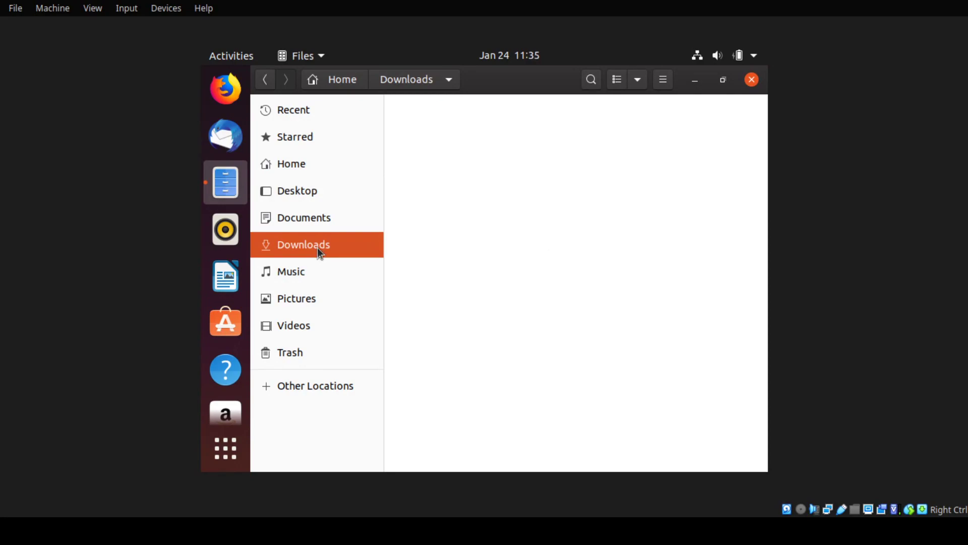
pyautogui.click(315, 162)
# View the Recent and Starred locations, return to Home, then close Files
pyautogui.click(319, 109)
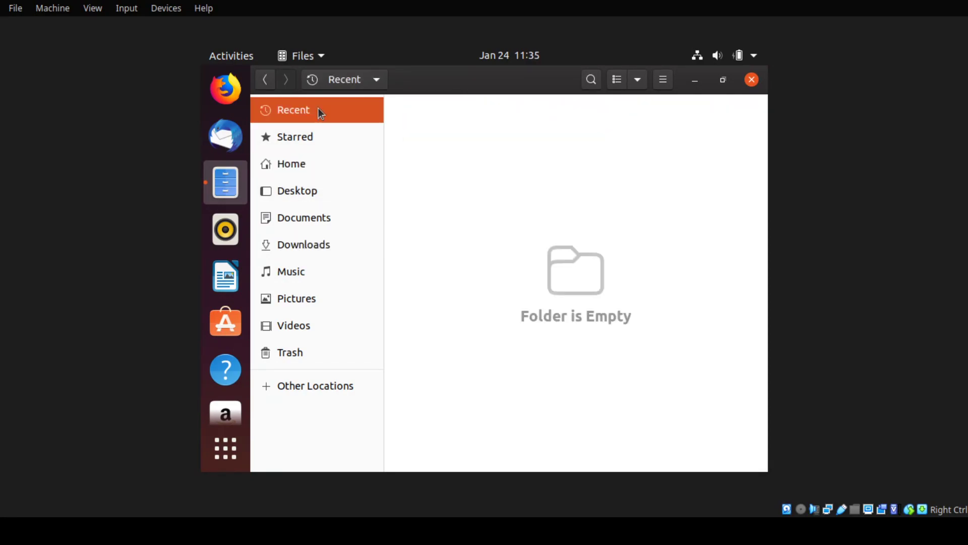
pyautogui.click(302, 140)
pyautogui.click(298, 166)
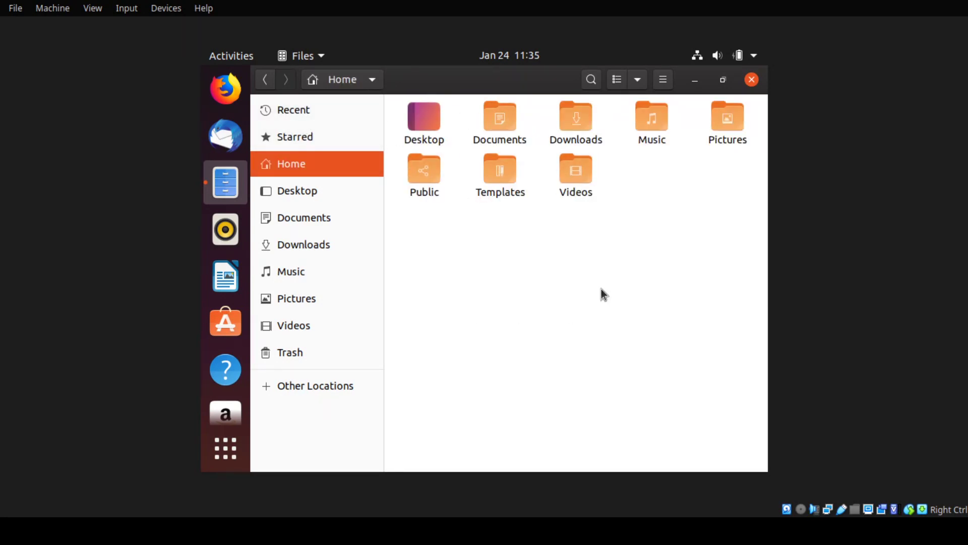
pyautogui.click(753, 79)
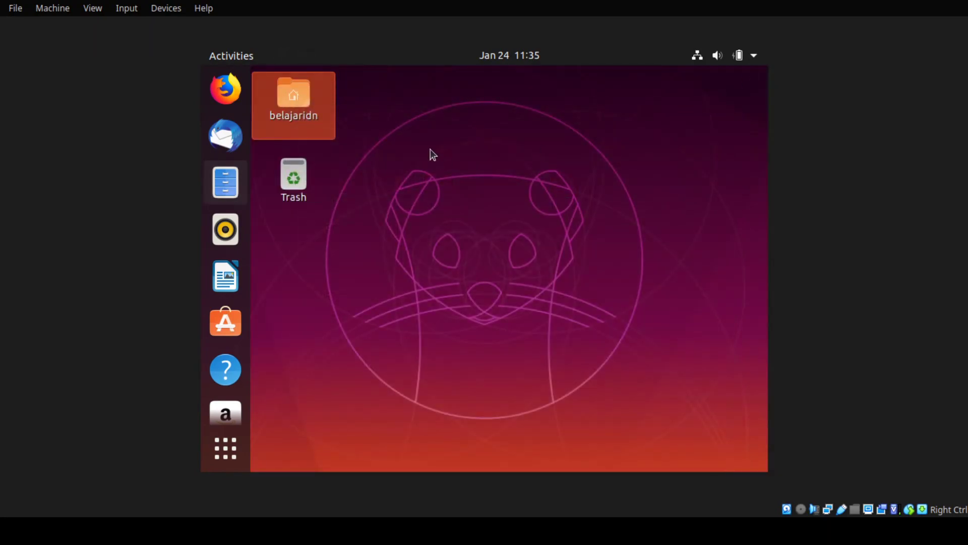
# Launch Firefox from the dock, then reopen and close Files so Firefox is in front
pyautogui.click(228, 87)
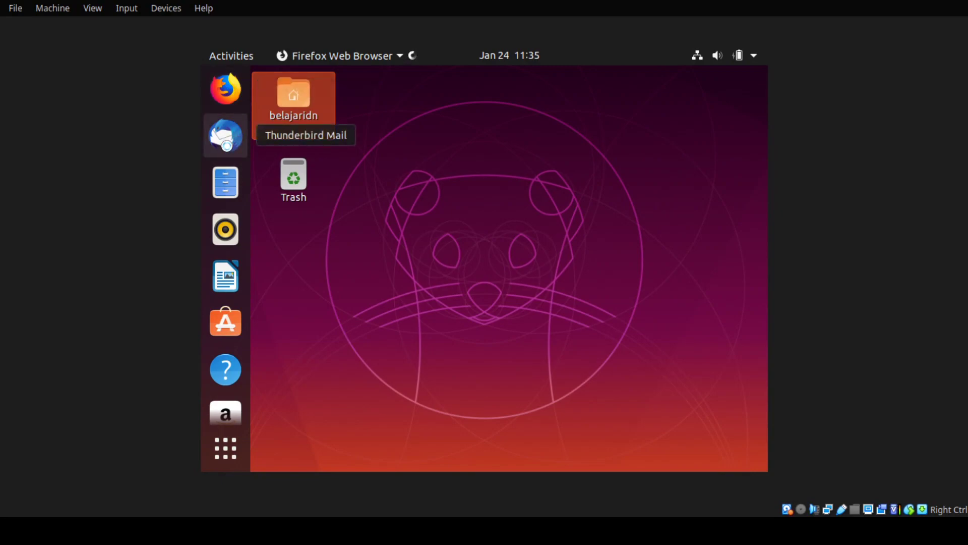
pyautogui.click(226, 184)
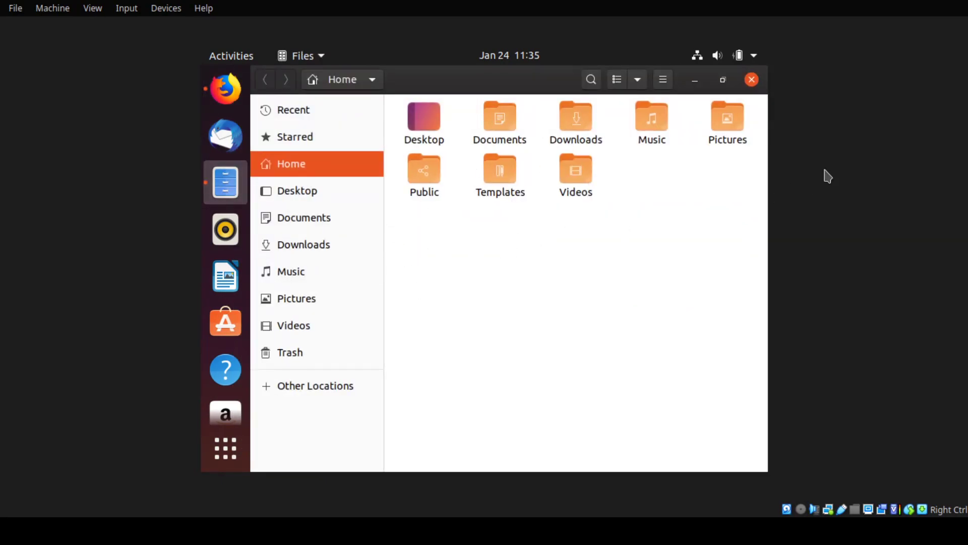
pyautogui.click(752, 80)
# Close the Privacy Notice tab and load youtube.com/IndonesiaBelajarKomputer in Firefox
pyautogui.click(556, 104)
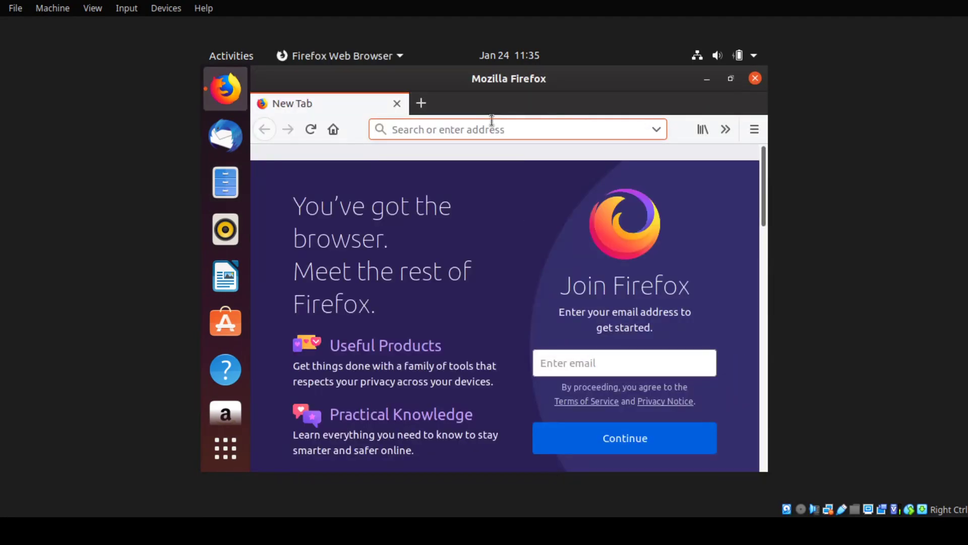
pyautogui.write('you')
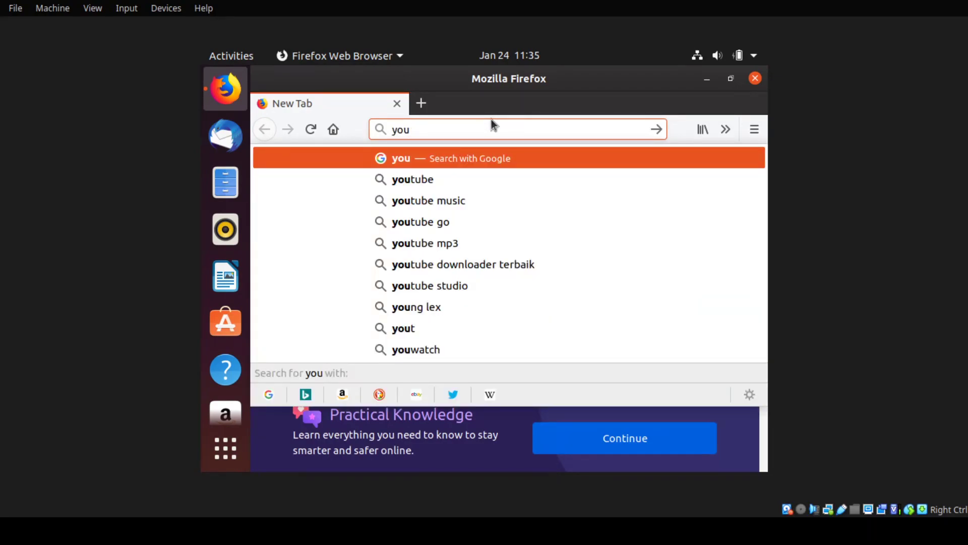
pyautogui.write('tube.co')
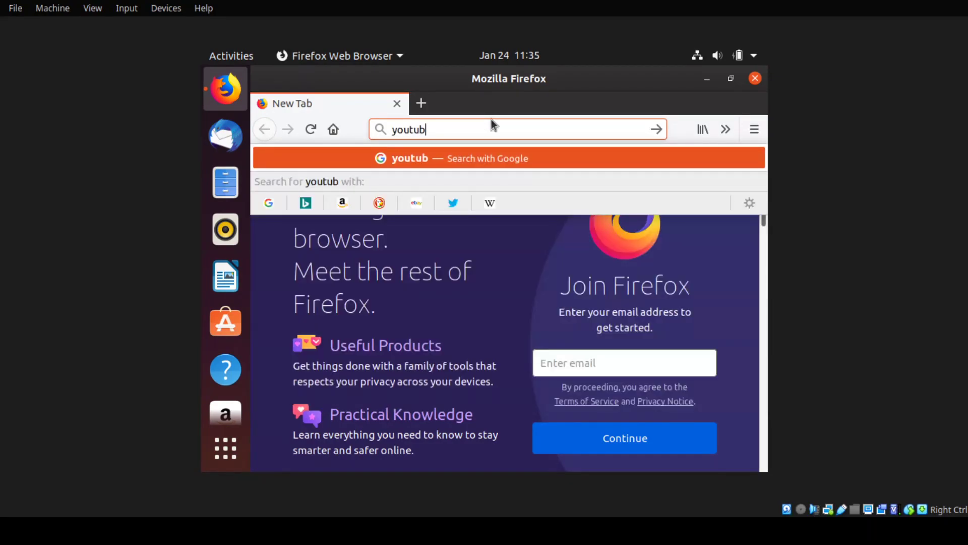
pyautogui.write('m/IndonesiaBelajarKomputer')
pyautogui.press('Return')
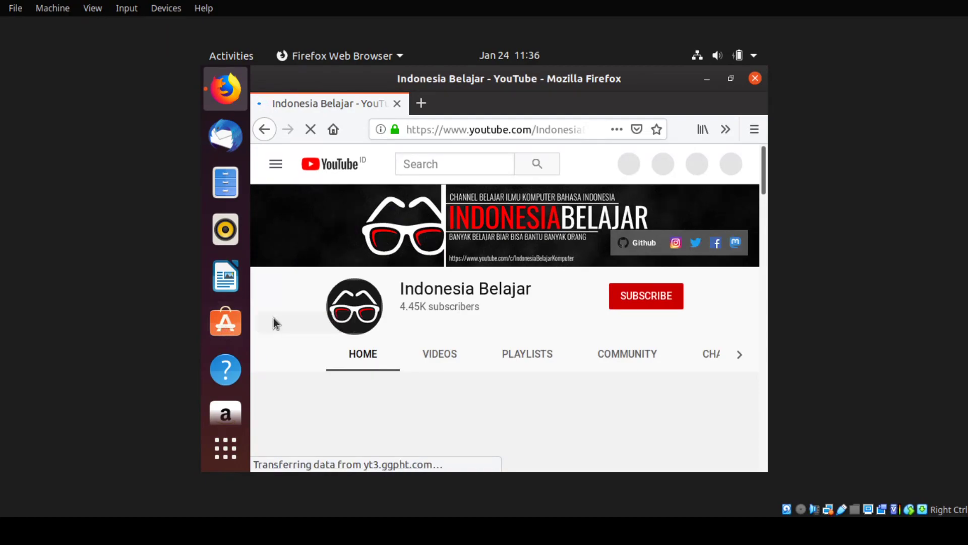
# Launch Ubuntu Software and expand Categories to show Developer Tools, Education & Science and Utilities
pyautogui.click(234, 321)
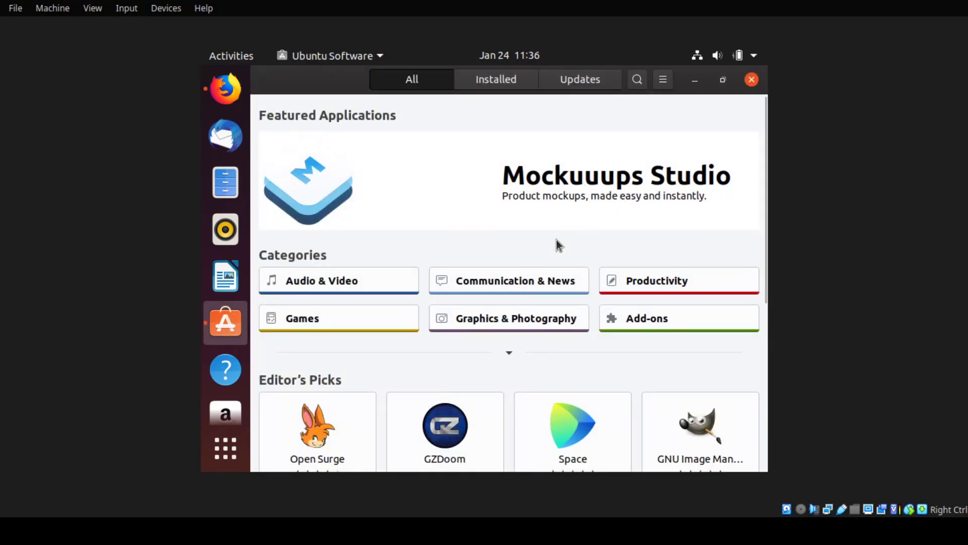
pyautogui.scroll(-5, 582, 285)
pyautogui.scroll(6, 583, 284)
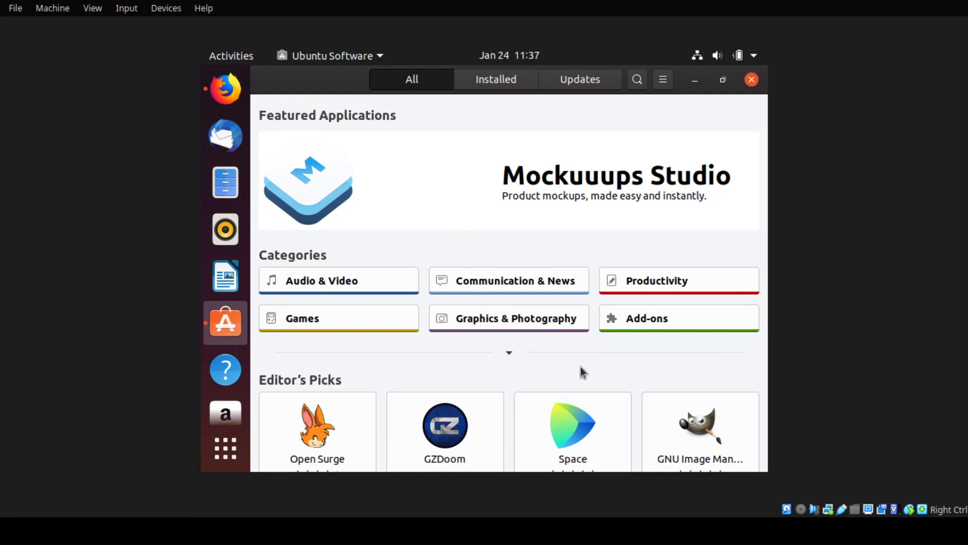
pyautogui.moveTo(764, 223); pyautogui.dragTo(773, 182)
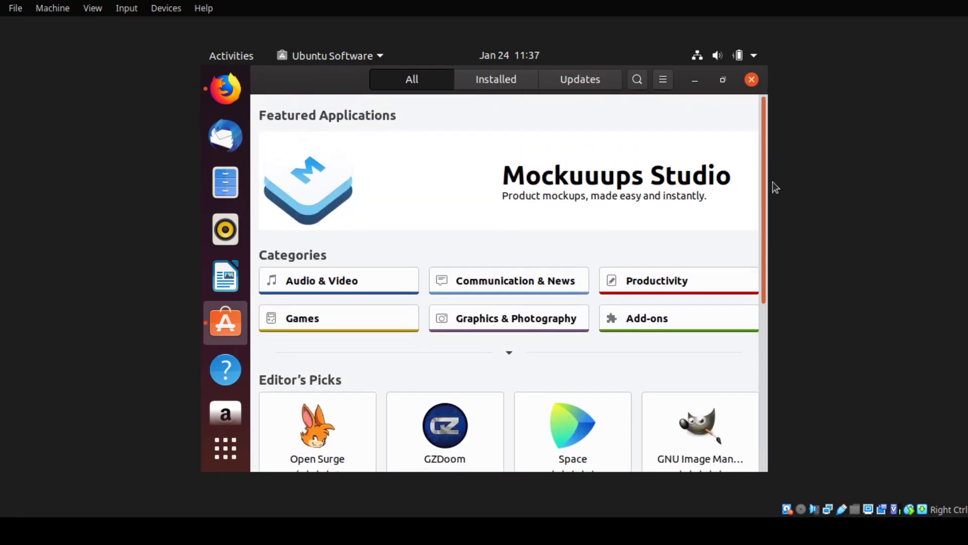
pyautogui.click(510, 355)
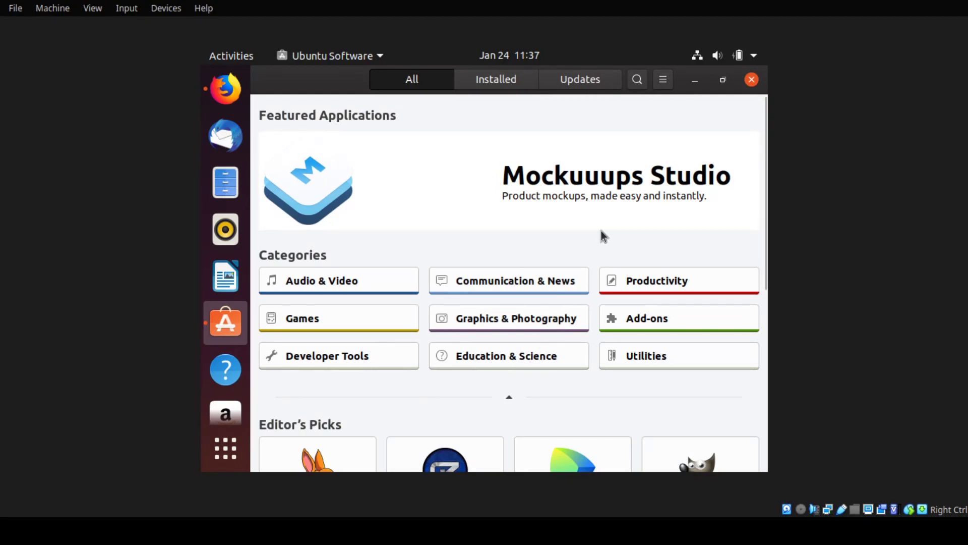
# Close Ubuntu Software, dismiss YouTube's signed-out notice, and scroll the Indonesia Belajar channel page
pyautogui.click(752, 80)
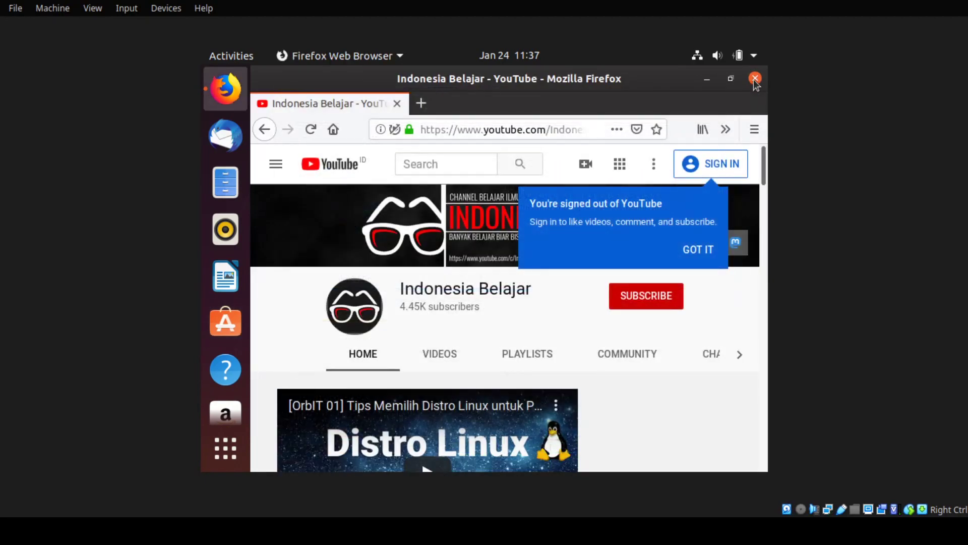
pyautogui.click(698, 250)
pyautogui.scroll(-3, 634, 383)
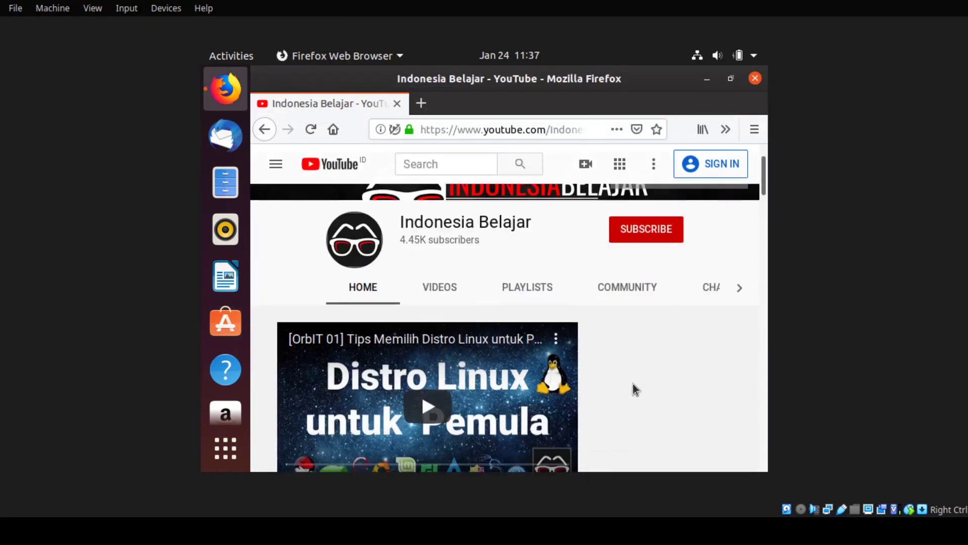
pyautogui.scroll(-5, 633, 383)
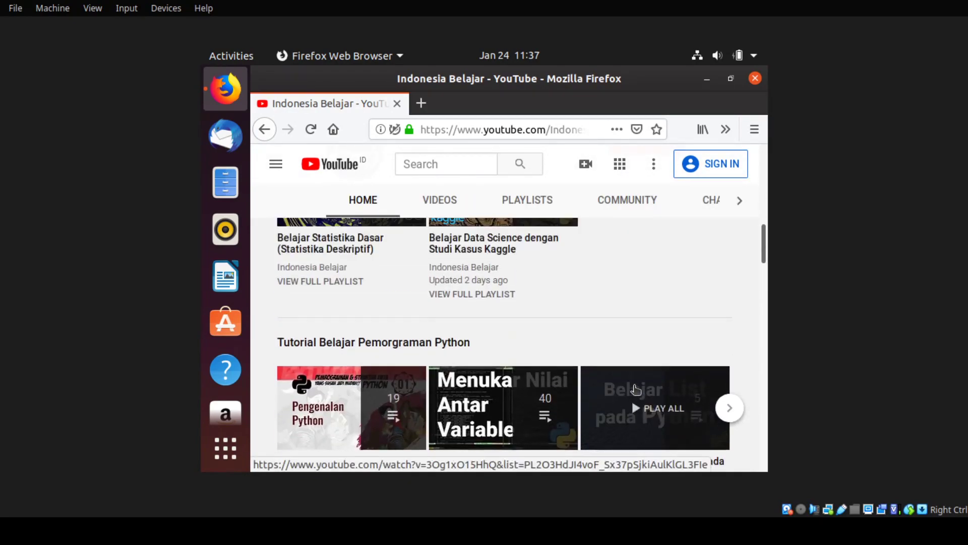
pyautogui.scroll(10, 634, 383)
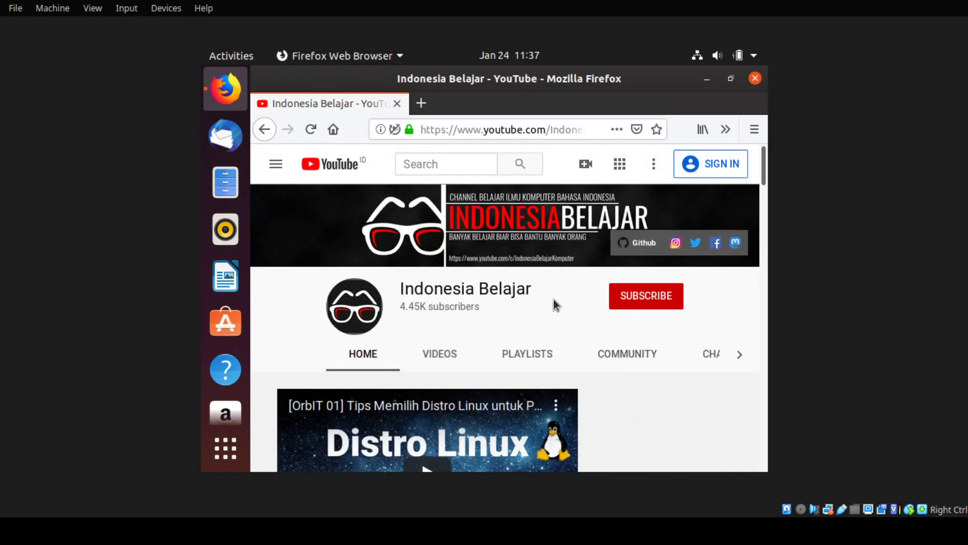